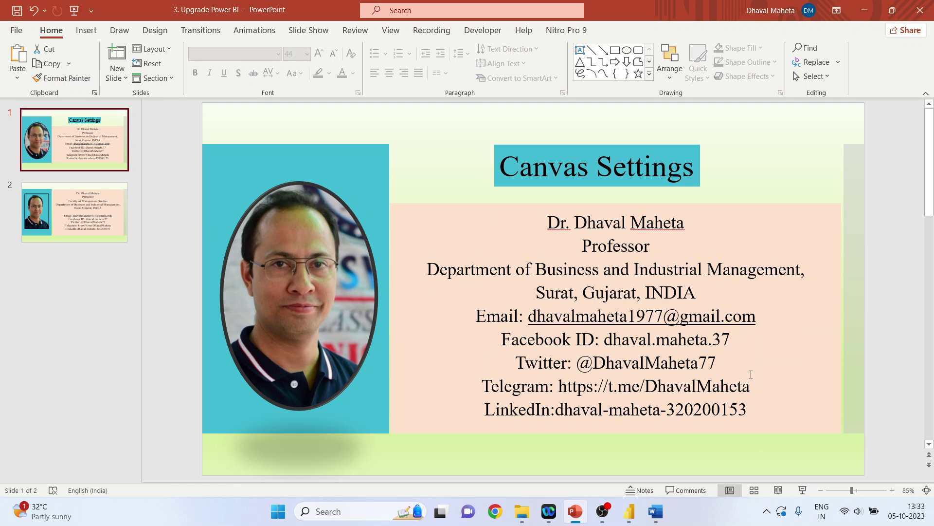
Step: Leave the PowerPoint title slide and bring up the Power BI Desktop report
{"action": "left_click", "coordinate": [630, 511]}
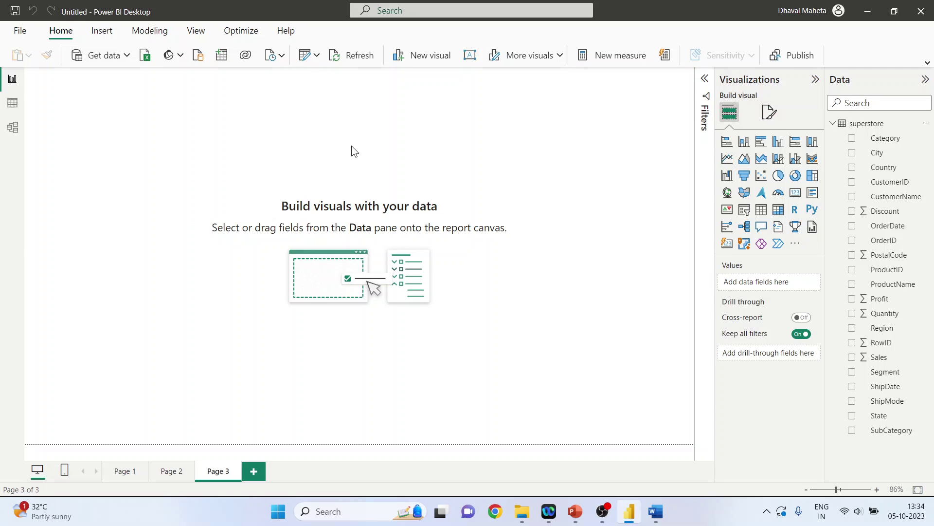
Step: Show the Format page settings with Page information expanded, then move to Page 1
{"action": "left_click", "coordinate": [774, 119]}
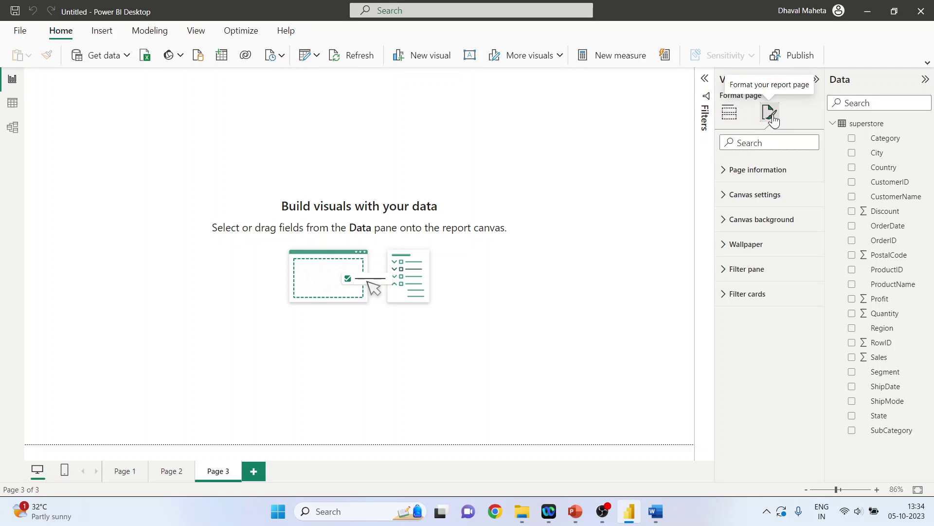
{"action": "left_click", "coordinate": [725, 171]}
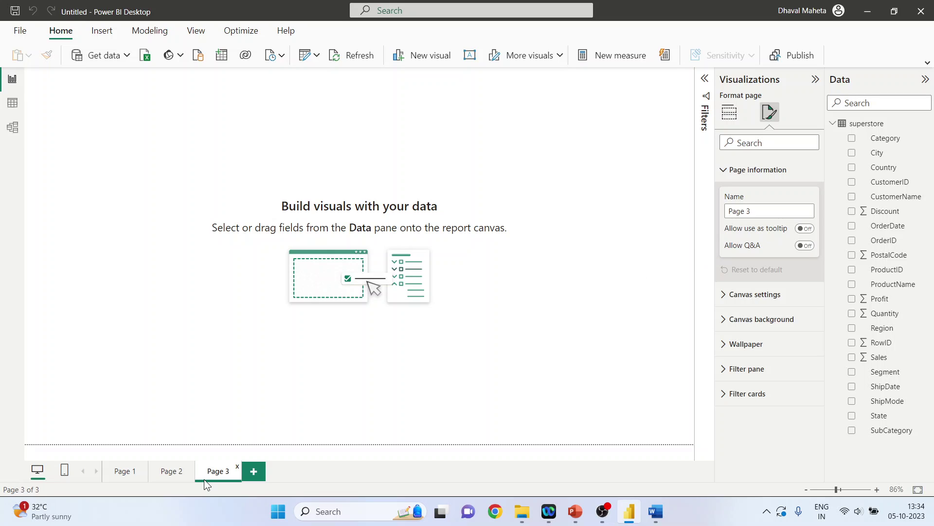
{"action": "left_click", "coordinate": [171, 472]}
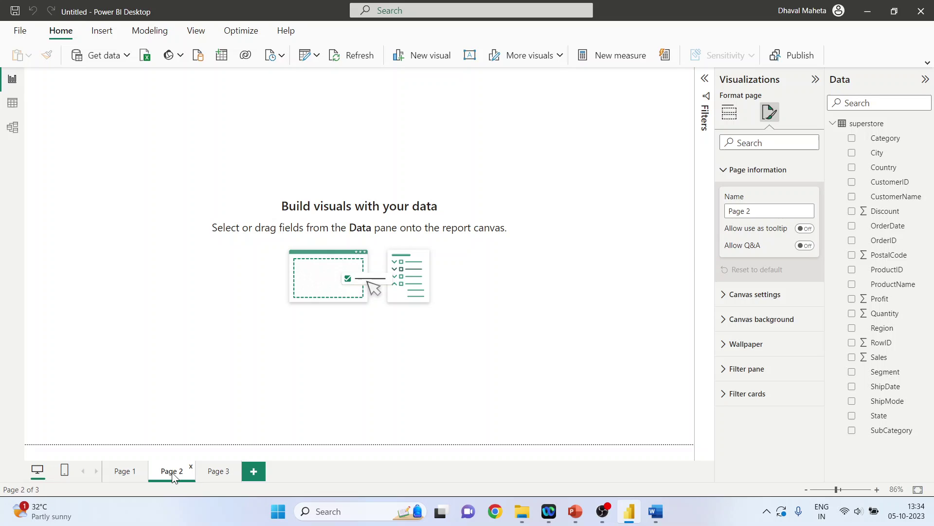
{"action": "left_click", "coordinate": [127, 476]}
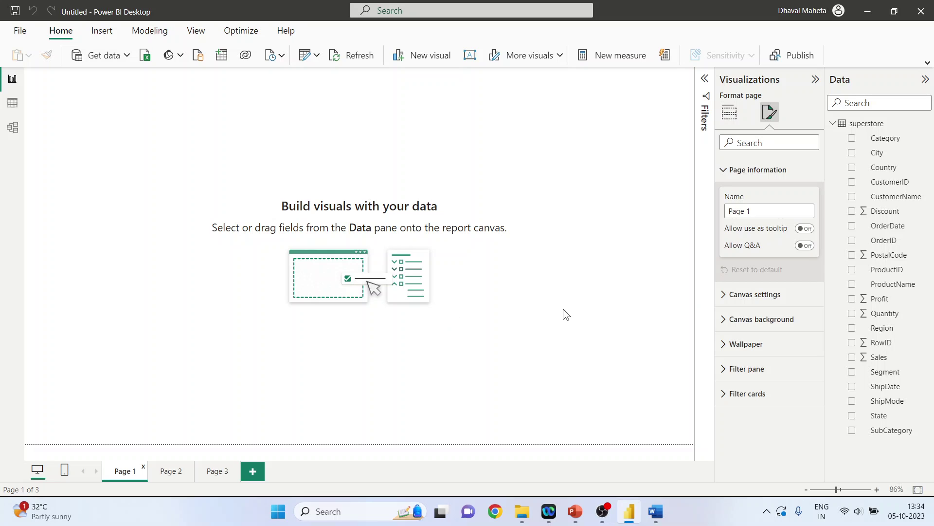
Step: Try Page 1's canvas type at 4:3, Letter and Tooltip, ending at 16:9 (1280 × 720 px)
{"action": "left_click", "coordinate": [723, 297]}
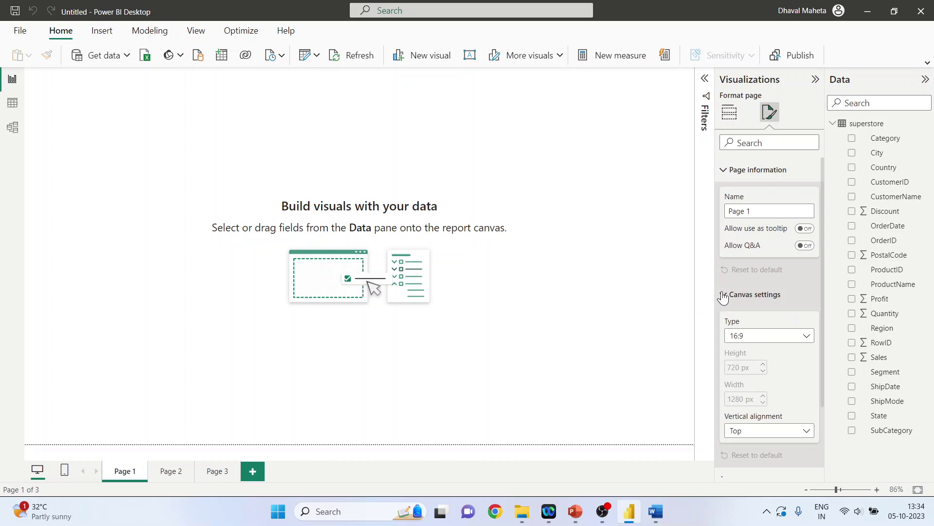
{"action": "left_click_drag", "start_coordinate": [823, 278], "coordinate": [822, 321]}
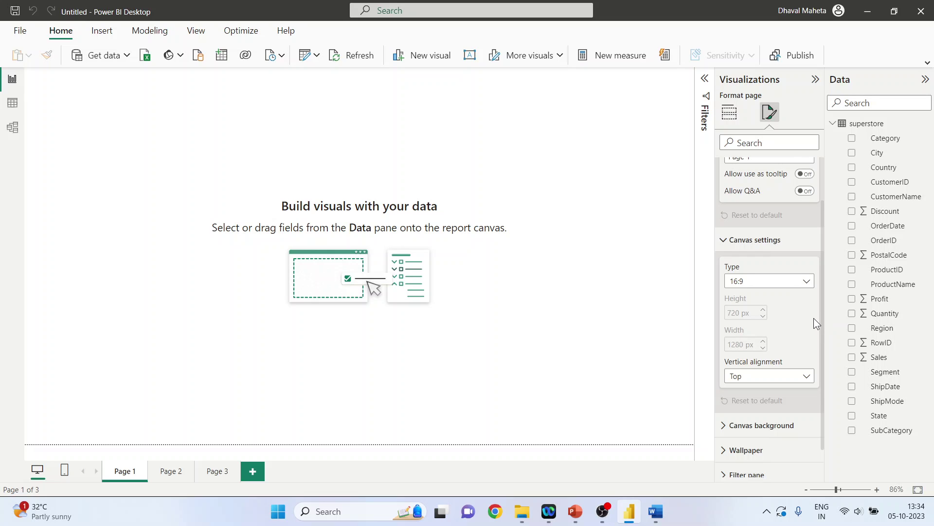
{"action": "left_click", "coordinate": [808, 284]}
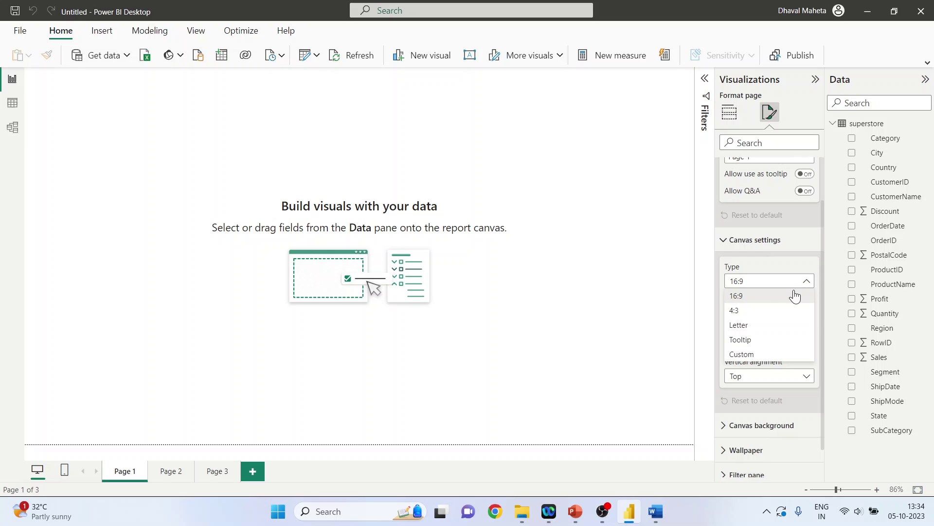
{"action": "left_click", "coordinate": [772, 311]}
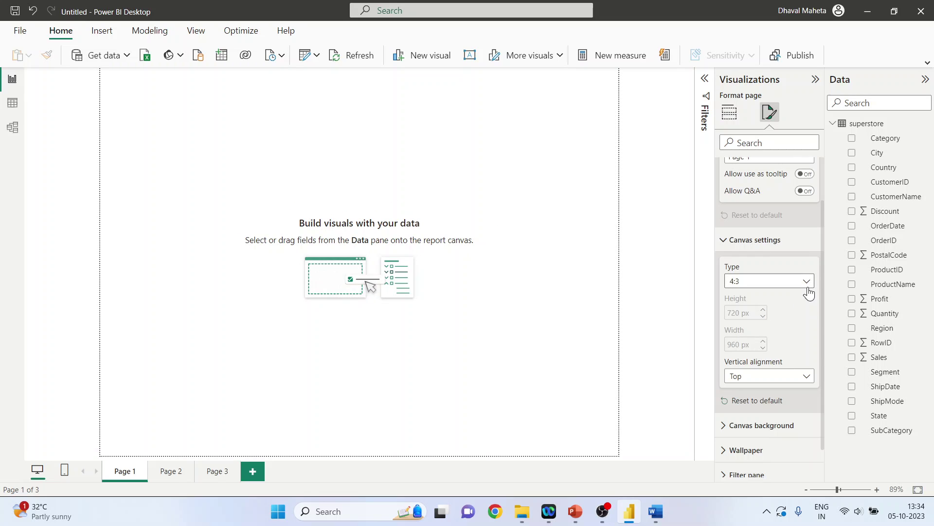
{"action": "left_click", "coordinate": [807, 284]}
{"action": "left_click", "coordinate": [786, 325]}
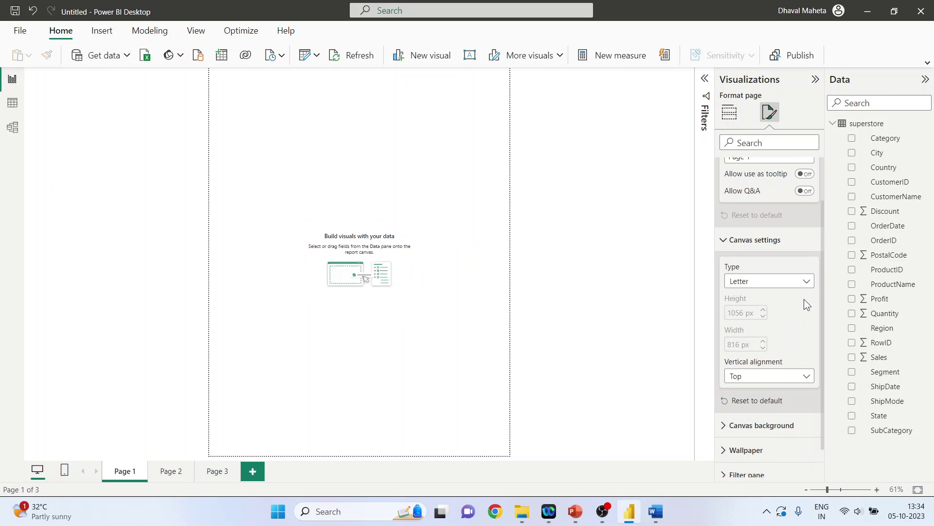
{"action": "left_click", "coordinate": [812, 286]}
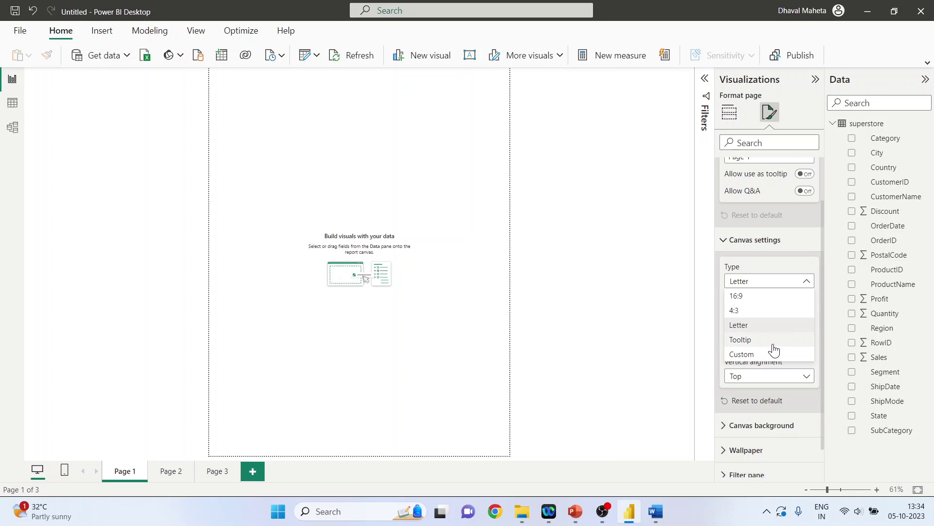
{"action": "left_click", "coordinate": [771, 343]}
{"action": "left_click", "coordinate": [807, 282]}
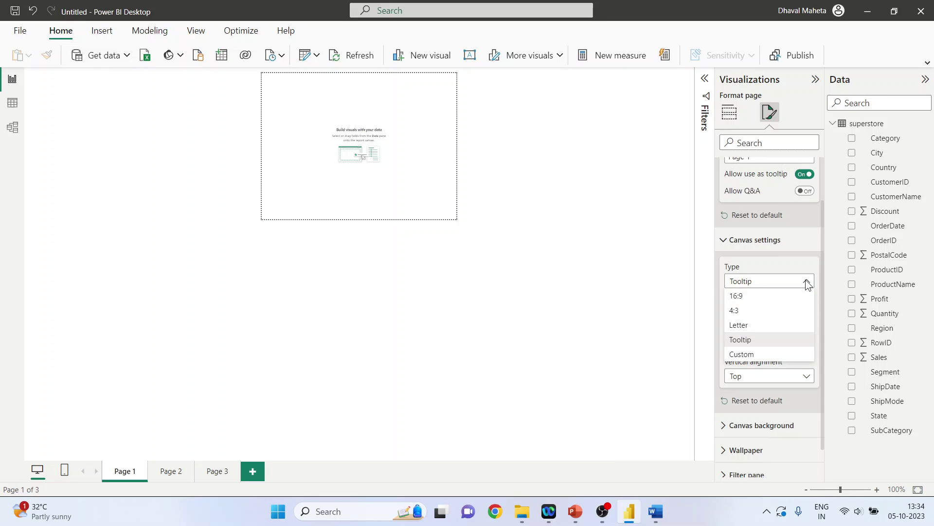
{"action": "left_click", "coordinate": [780, 299]}
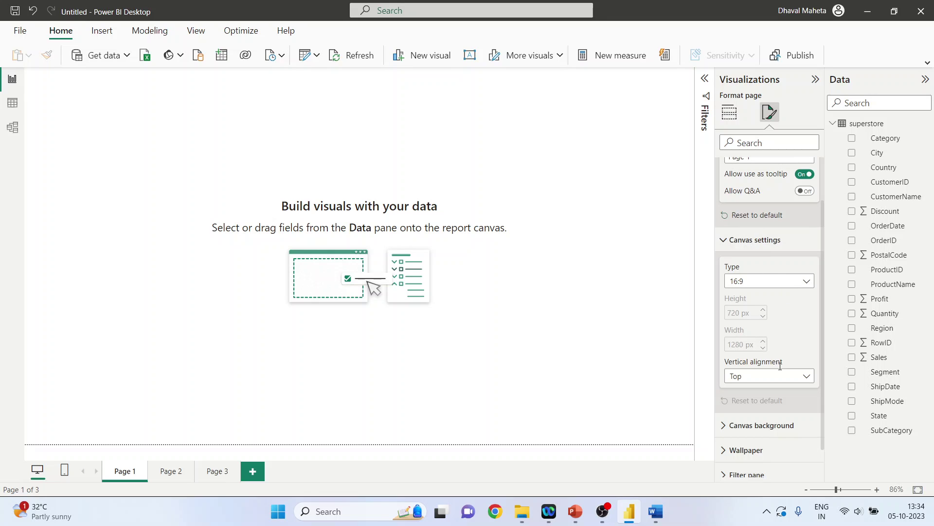
Step: Set vertical alignment to Middle, reset it to Top, and expand Canvas background
{"action": "left_click", "coordinate": [809, 380]}
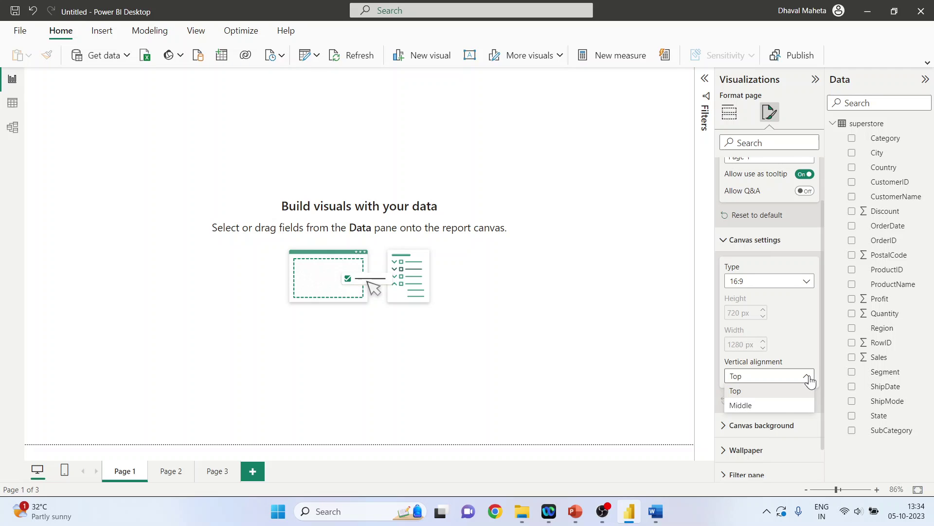
{"action": "left_click", "coordinate": [776, 406]}
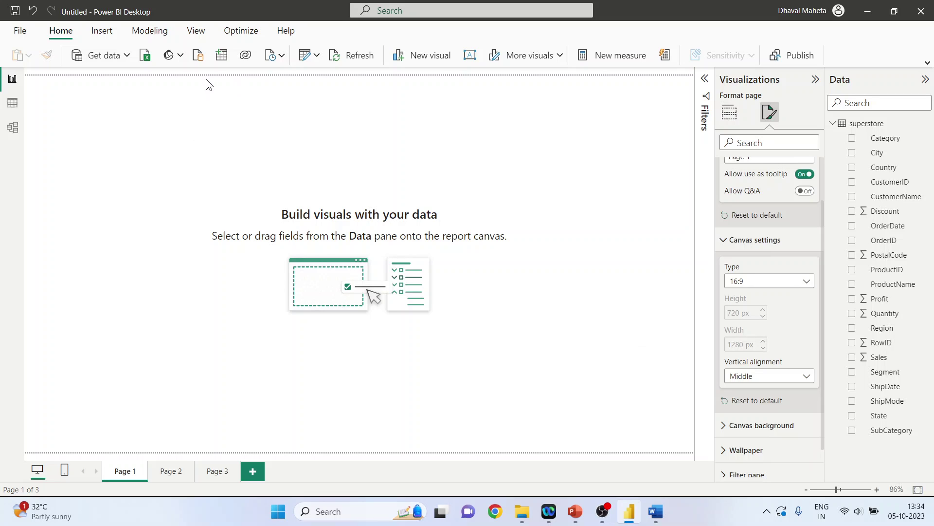
{"action": "left_click", "coordinate": [725, 401]}
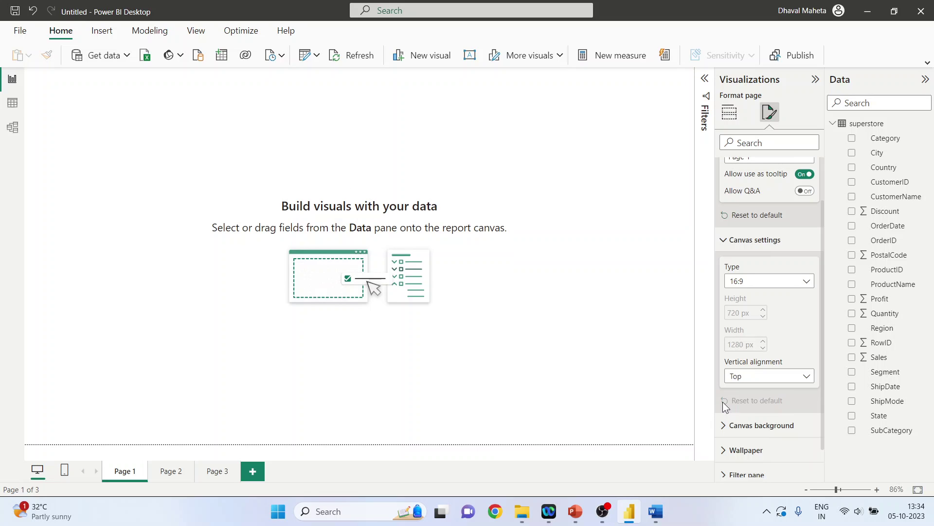
{"action": "left_click", "coordinate": [735, 424]}
Step: Make the canvas background the light blue theme colour at 9% transparency
{"action": "left_click_drag", "start_coordinate": [822, 330], "coordinate": [822, 401]}
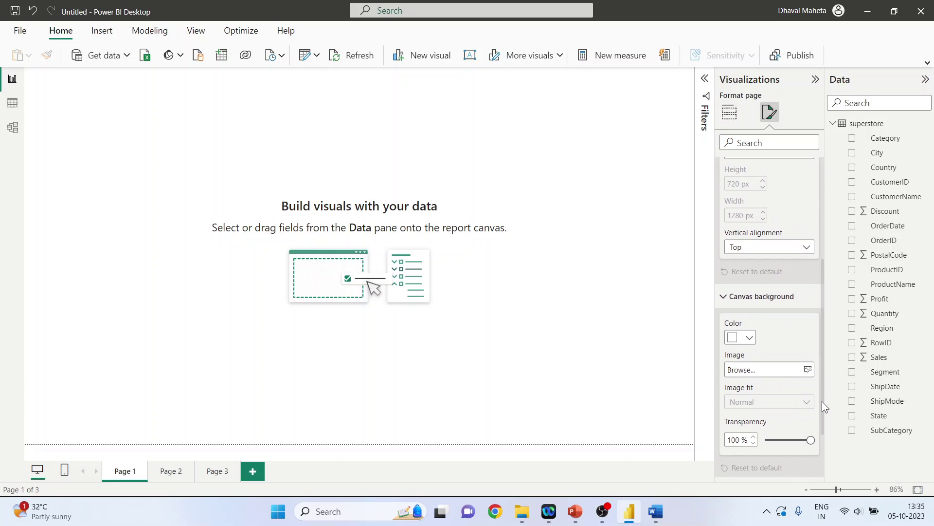
{"action": "left_click", "coordinate": [751, 339]}
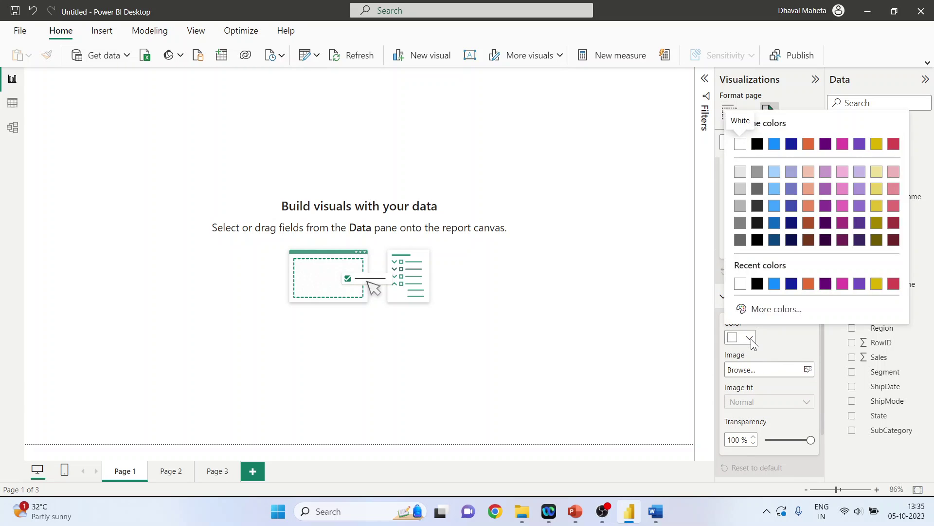
{"action": "left_click", "coordinate": [774, 190]}
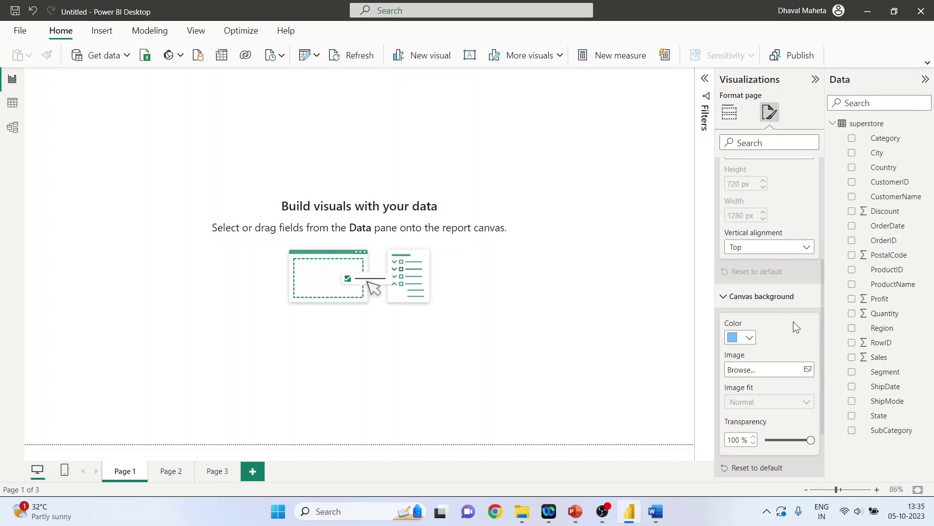
{"action": "left_click_drag", "start_coordinate": [810, 440], "coordinate": [771, 441]}
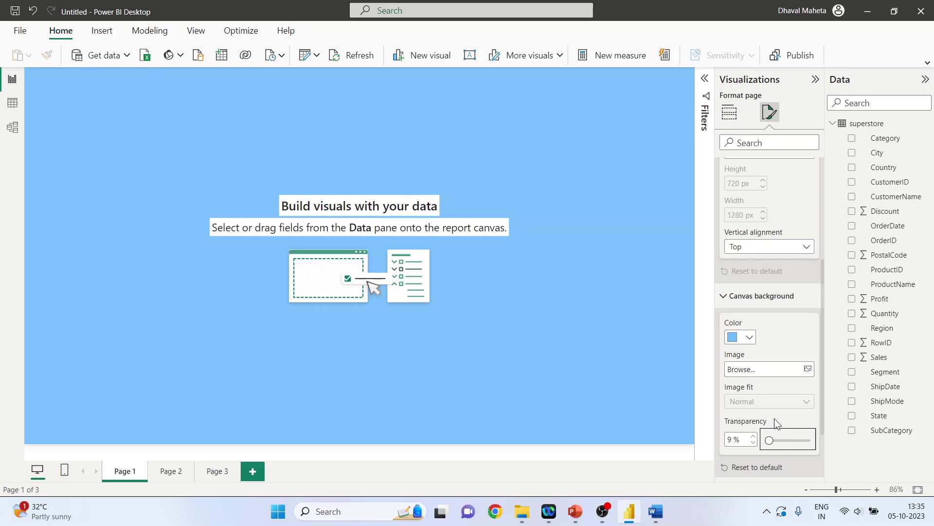
{"action": "left_click", "coordinate": [808, 369]}
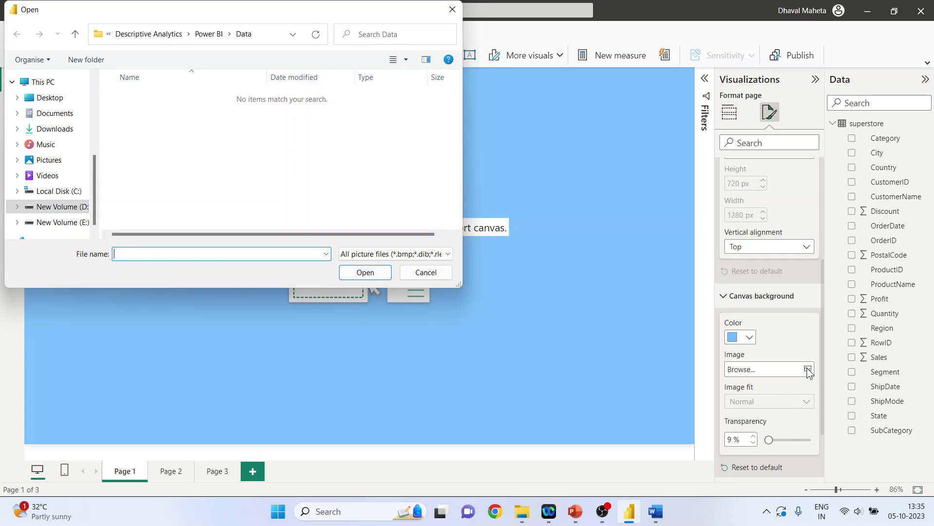
{"action": "left_click", "coordinate": [55, 129]}
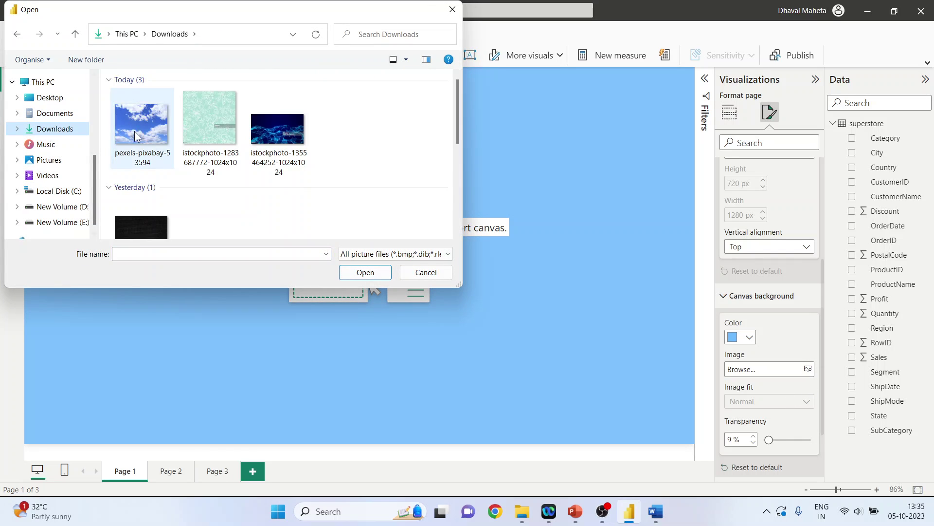
{"action": "left_click", "coordinate": [196, 132]}
{"action": "left_click", "coordinate": [365, 272]}
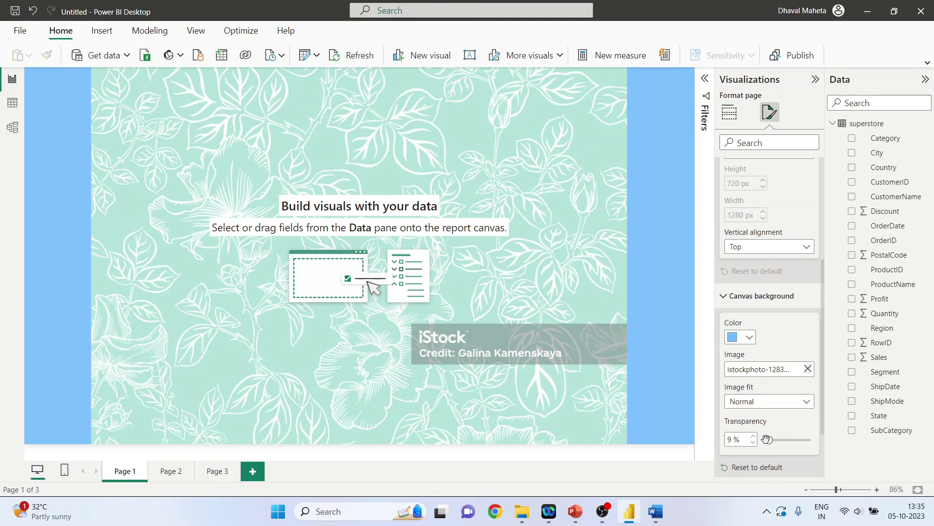
{"action": "left_click_drag", "start_coordinate": [768, 439], "coordinate": [799, 440]}
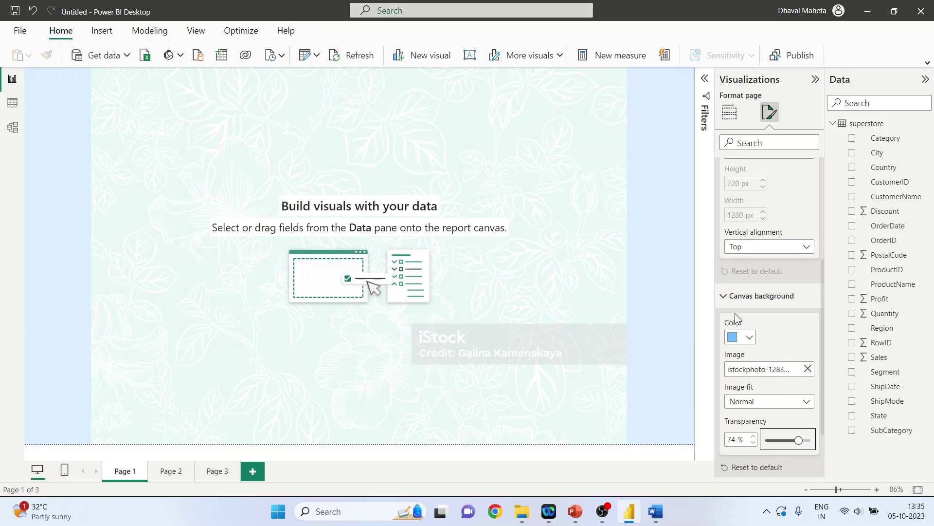
Step: Collapse Canvas background, Canvas settings and Page information, then expand the Wallpaper section
{"action": "left_click", "coordinate": [725, 301]}
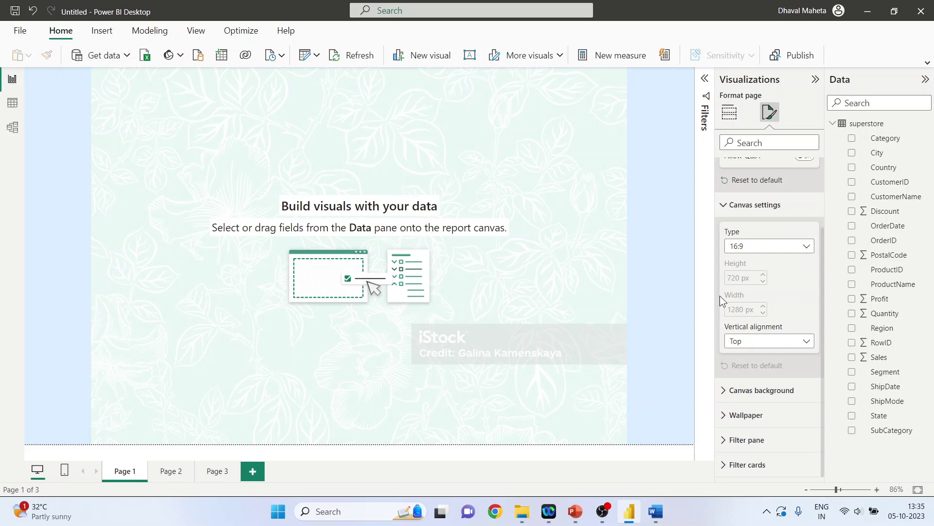
{"action": "left_click", "coordinate": [725, 205]}
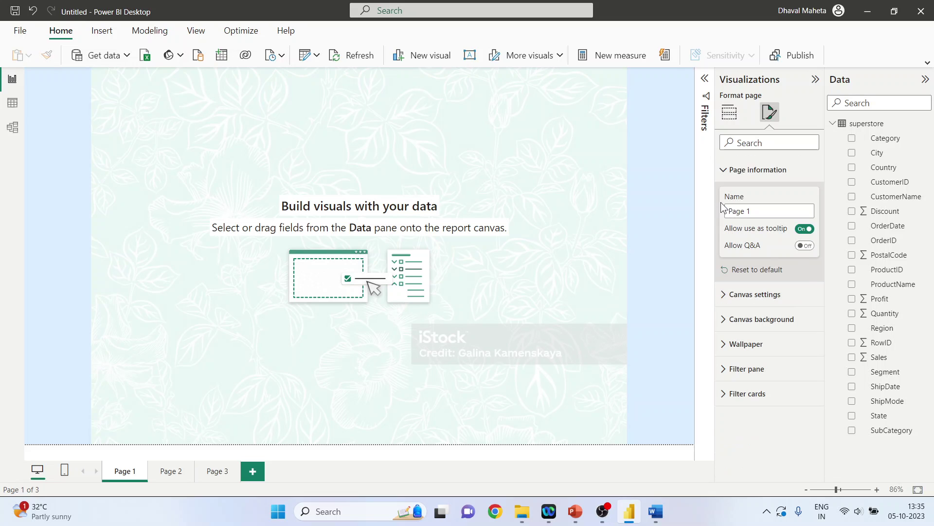
{"action": "left_click", "coordinate": [725, 171]}
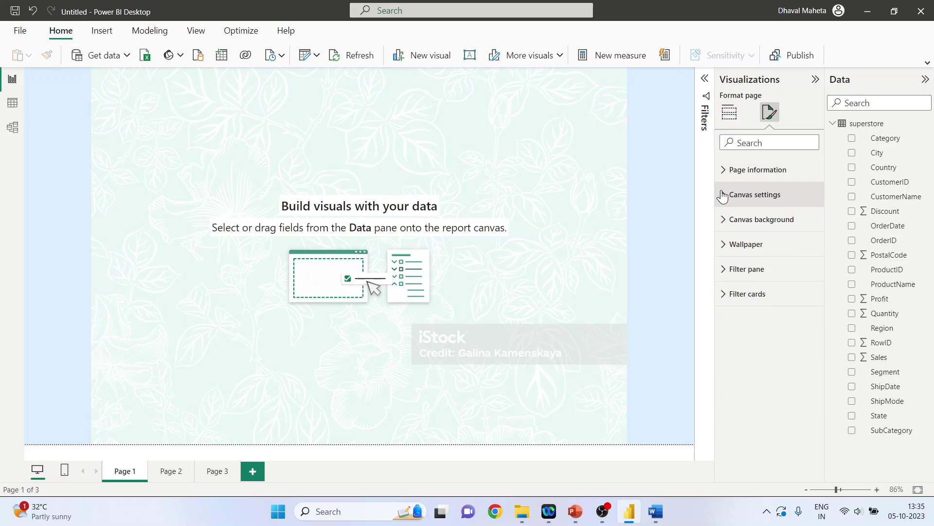
{"action": "left_click", "coordinate": [723, 198]}
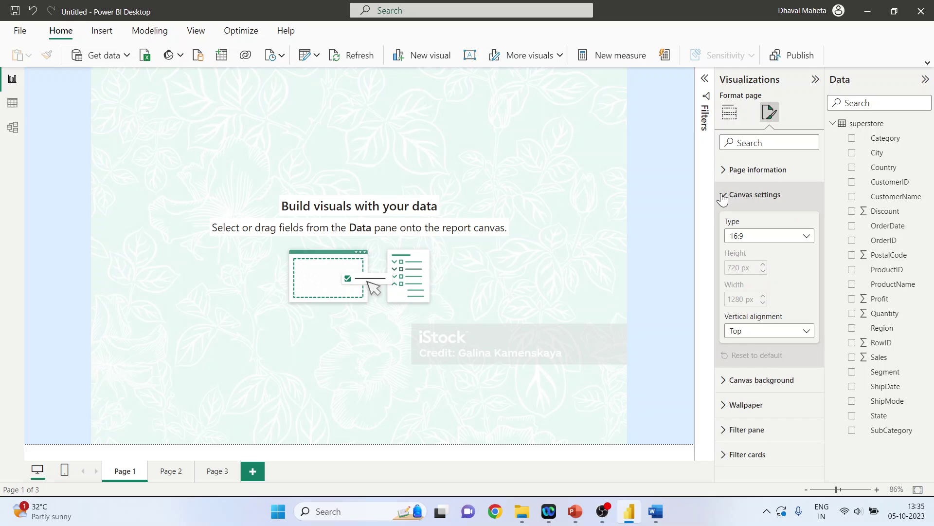
{"action": "left_click", "coordinate": [722, 198]}
{"action": "left_click", "coordinate": [724, 220]}
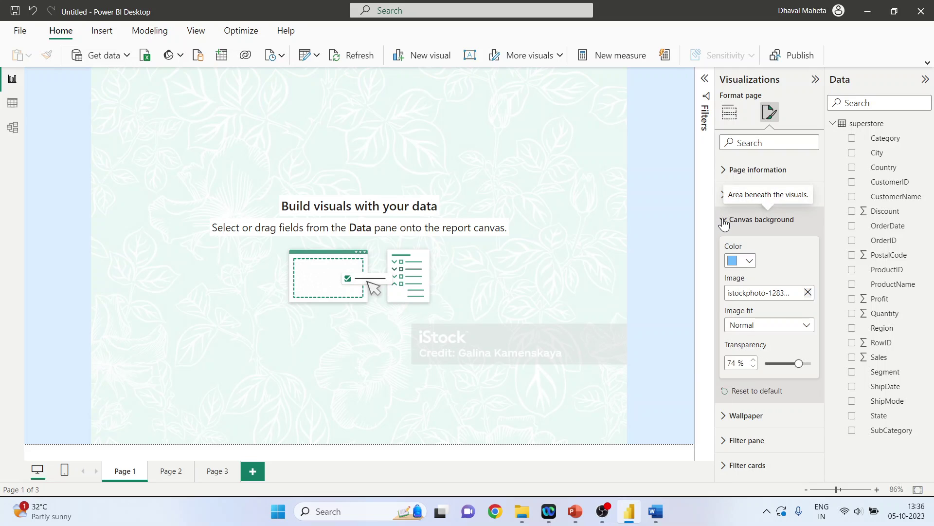
{"action": "left_click", "coordinate": [725, 220]}
Step: Give the page wallpaper a light-blue colour with raised transparency
{"action": "left_click", "coordinate": [725, 245]}
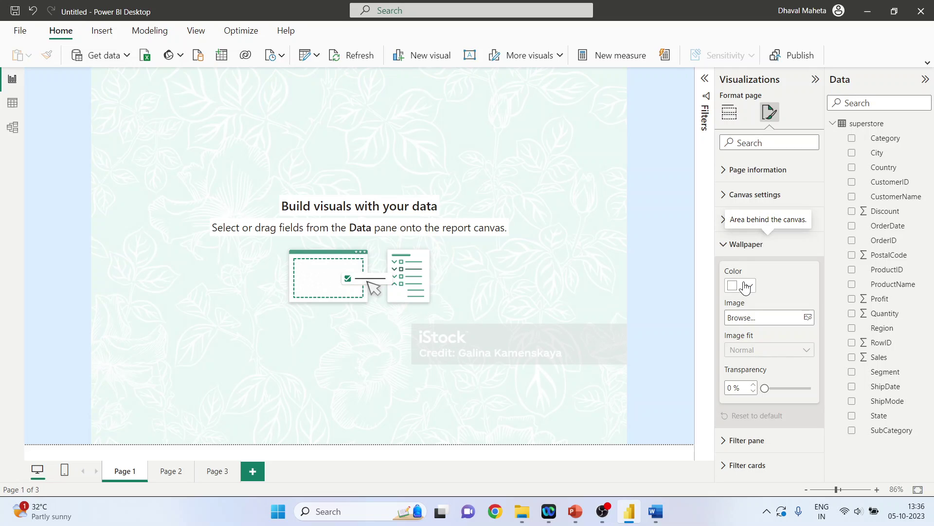
{"action": "left_click", "coordinate": [749, 286]}
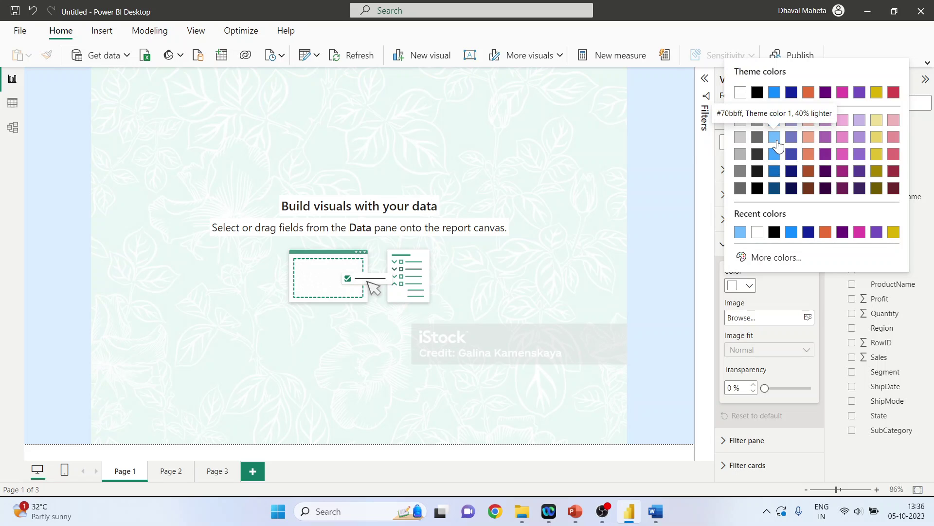
{"action": "left_click", "coordinate": [776, 138]}
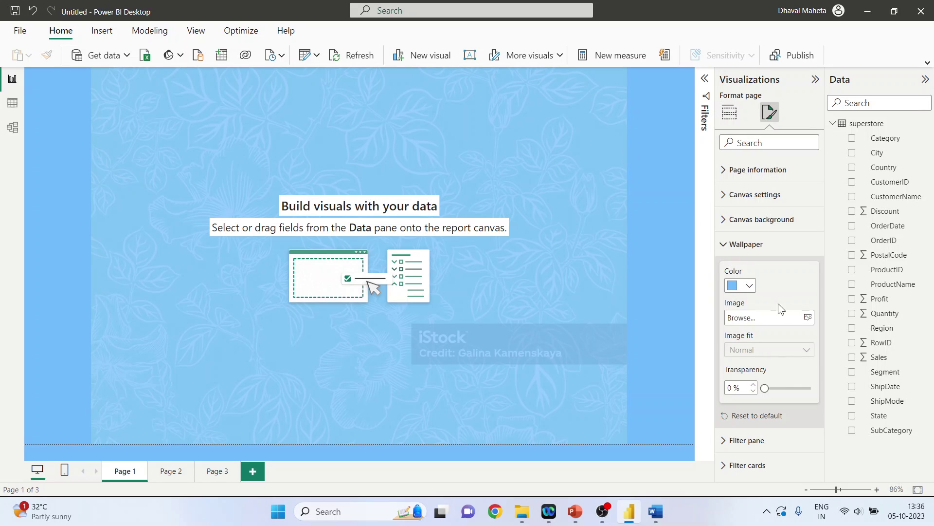
{"action": "left_click_drag", "start_coordinate": [763, 387], "coordinate": [804, 392]}
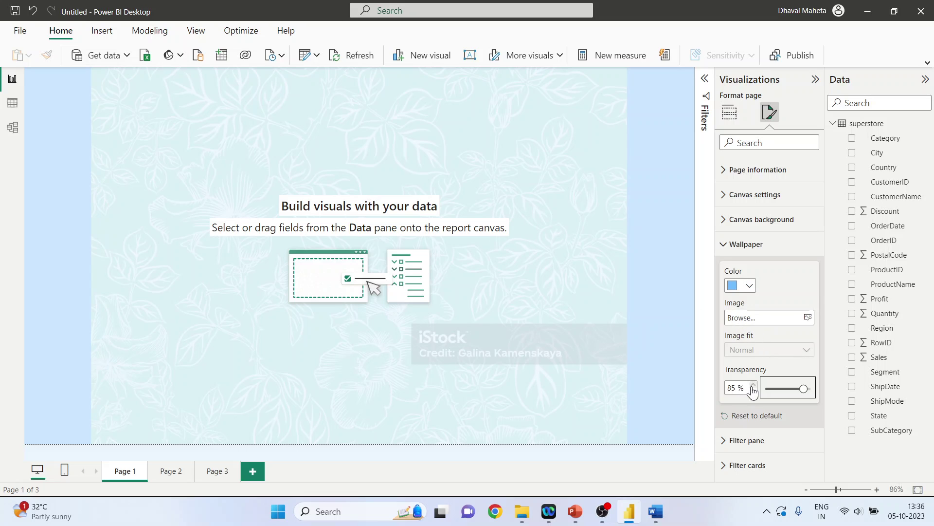
Step: Reset the wallpaper and canvas background to default, leaving a plain white page
{"action": "left_click", "coordinate": [747, 416]}
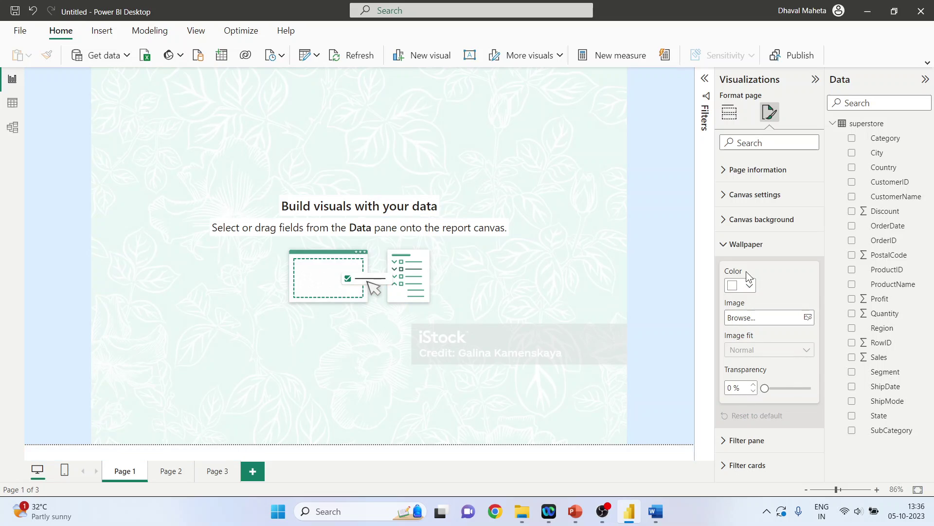
{"action": "left_click", "coordinate": [725, 220]}
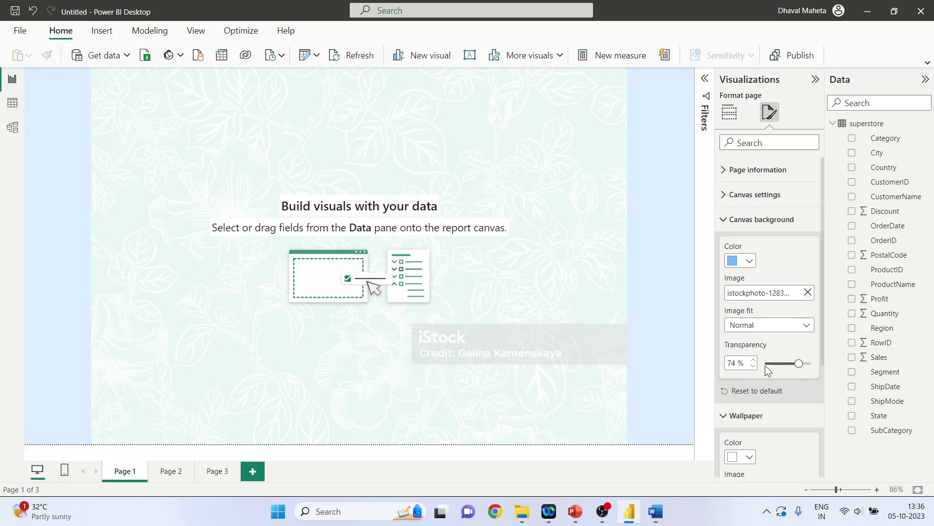
{"action": "left_click", "coordinate": [763, 391]}
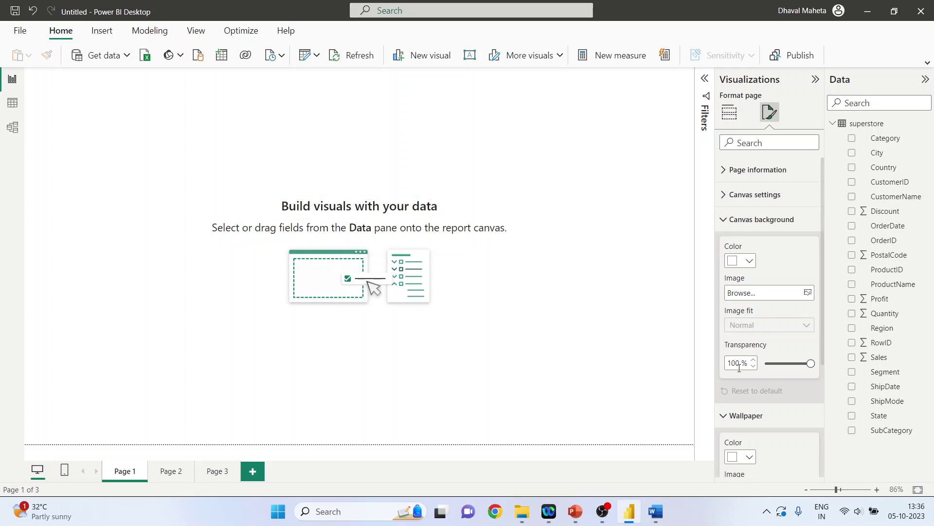
{"action": "left_click", "coordinate": [729, 417]}
Step: Show the Filters pane and make its text and icons blue
{"action": "left_click", "coordinate": [726, 222]}
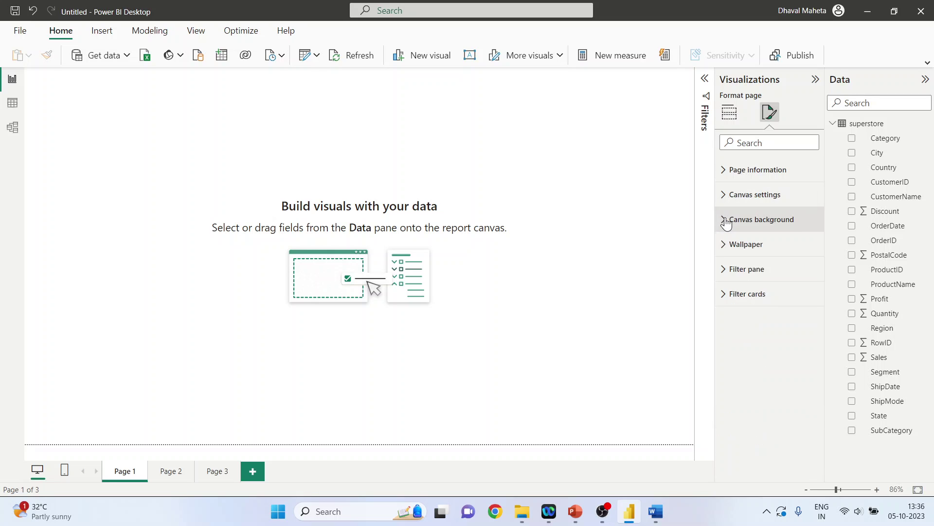
{"action": "left_click", "coordinate": [726, 269]}
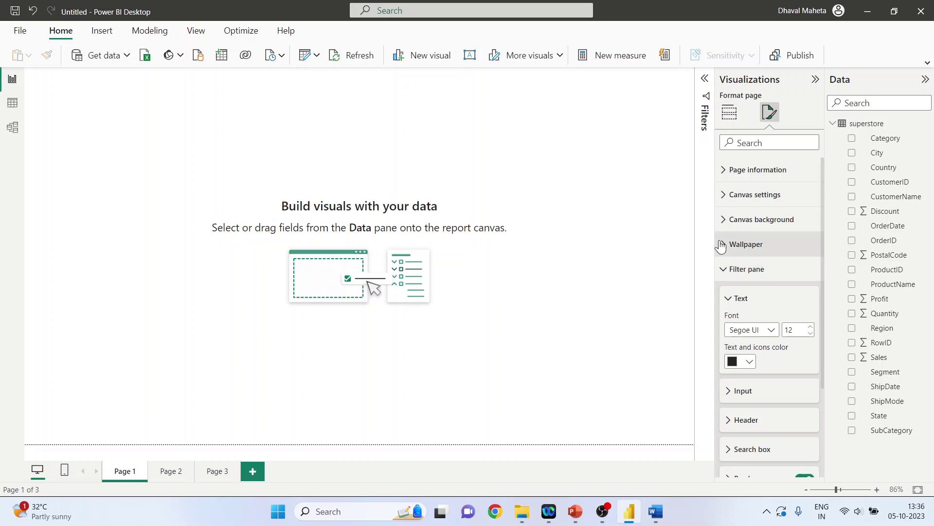
{"action": "left_click", "coordinate": [707, 82]}
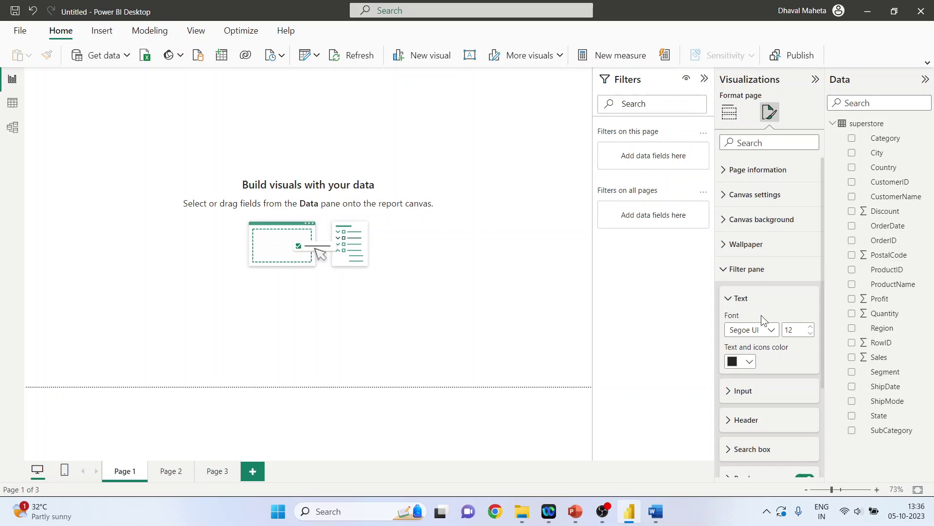
{"action": "left_click", "coordinate": [750, 362]}
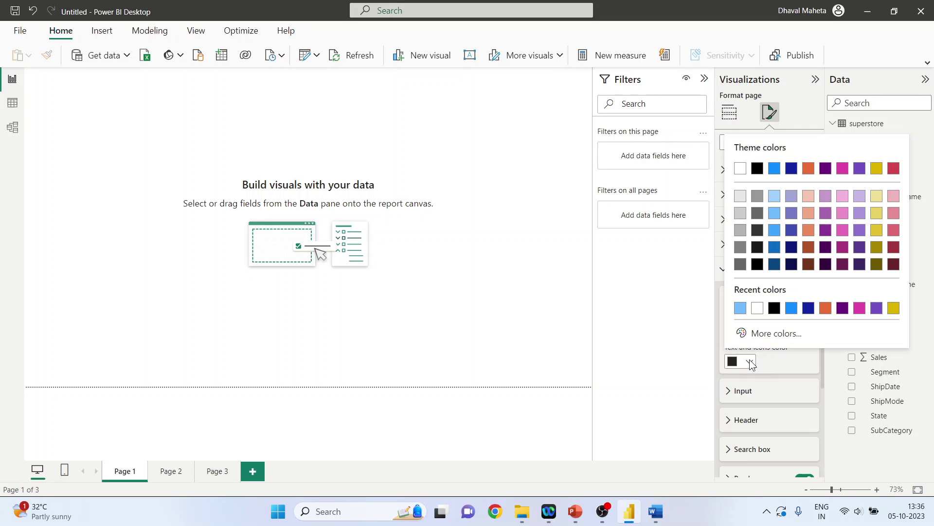
{"action": "left_click", "coordinate": [791, 307]}
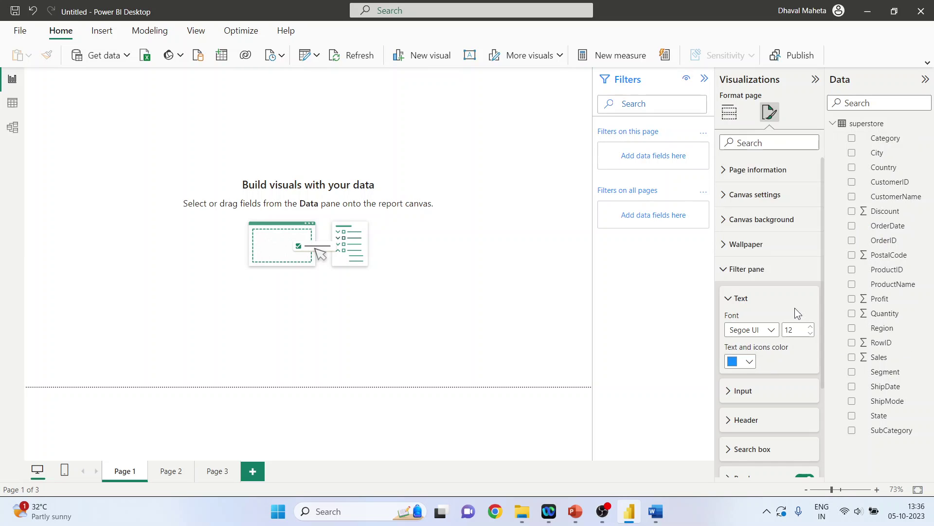
Step: Keep the Filters pane font size at 12 after trying 16, and set Times New Roman
{"action": "left_click", "coordinate": [811, 327]}
{"action": "left_click", "coordinate": [812, 327]}
{"action": "left_click", "coordinate": [812, 327]}
{"action": "left_click", "coordinate": [811, 334]}
{"action": "left_click", "coordinate": [811, 333]}
{"action": "left_click", "coordinate": [811, 333]}
{"action": "left_click", "coordinate": [811, 333]}
{"action": "left_click", "coordinate": [776, 335]}
{"action": "left_click", "coordinate": [762, 314]}
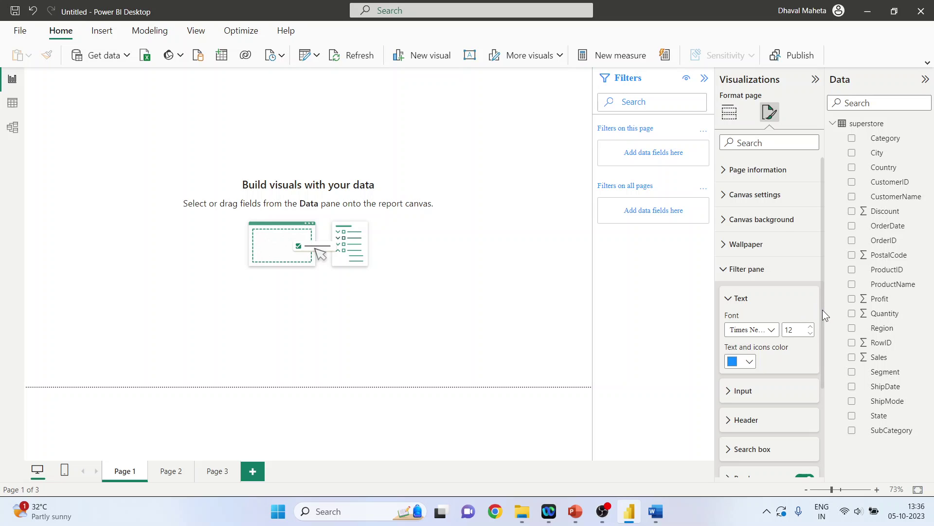
Step: Make the Filters pane input box orange
{"action": "left_click_drag", "start_coordinate": [823, 314], "coordinate": [823, 369]}
{"action": "left_click", "coordinate": [729, 321]}
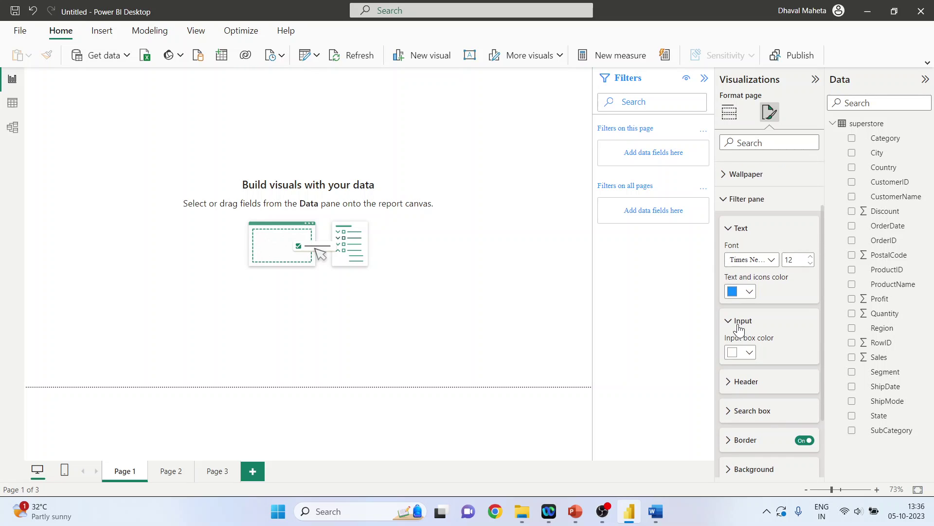
{"action": "left_click", "coordinate": [750, 353]}
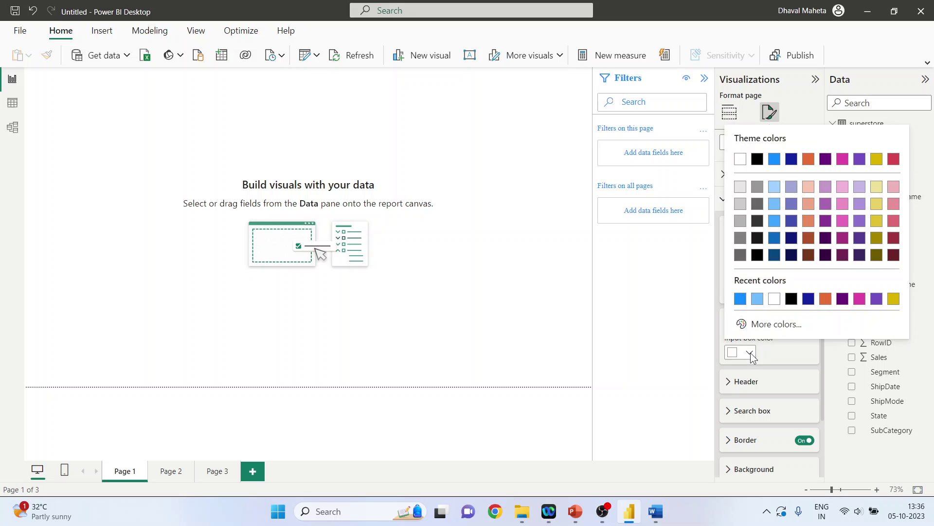
{"action": "left_click", "coordinate": [825, 301]}
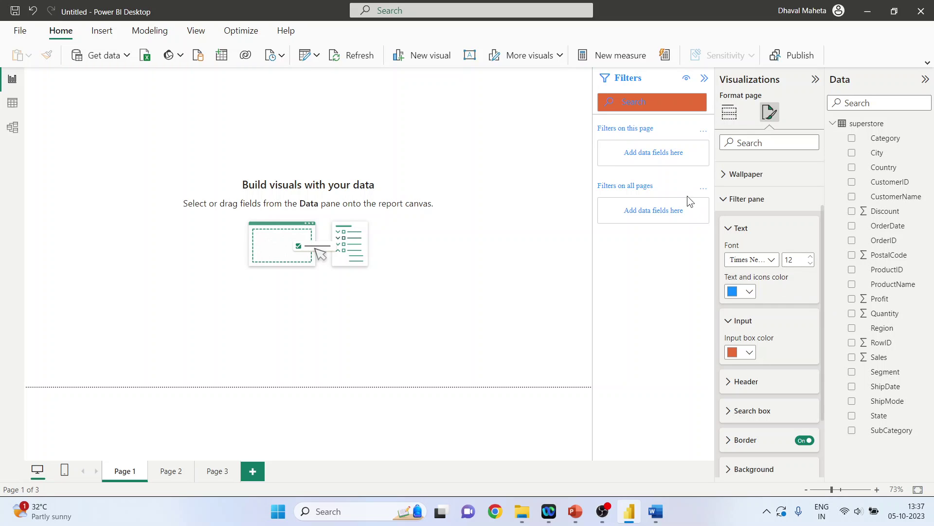
Step: Set the Filters pane header text size to 10 pt after trying 13 pt
{"action": "left_click", "coordinate": [733, 382]}
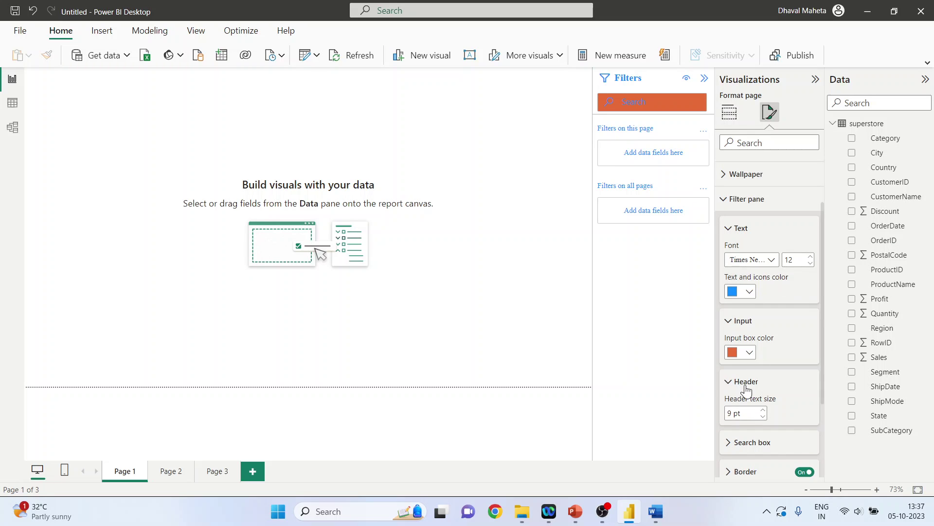
{"action": "left_click", "coordinate": [764, 410]}
{"action": "left_click", "coordinate": [764, 410]}
{"action": "left_click", "coordinate": [764, 410]}
{"action": "left_click", "coordinate": [764, 410]}
{"action": "left_click", "coordinate": [763, 416]}
{"action": "left_click", "coordinate": [764, 417]}
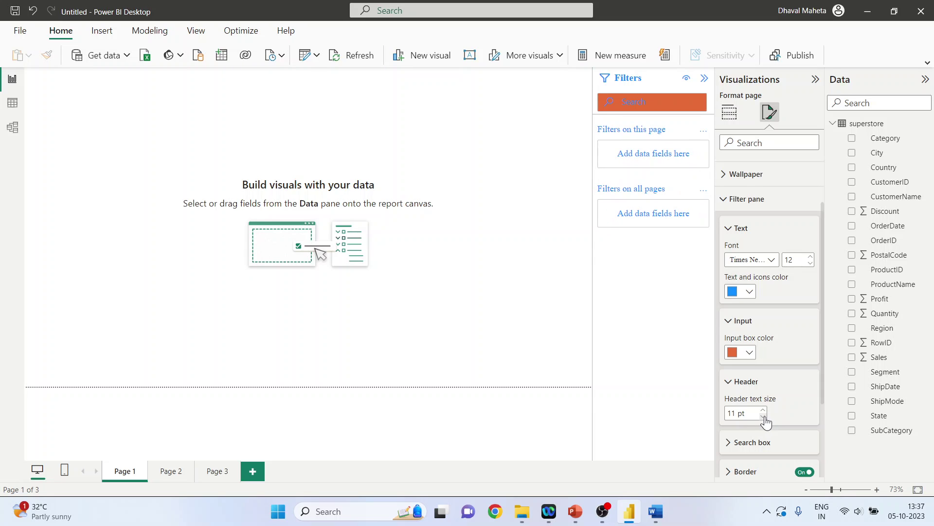
{"action": "left_click", "coordinate": [763, 417]}
Step: Keep the search box text at 10 pt after trying 12 pt
{"action": "left_click_drag", "start_coordinate": [822, 368], "coordinate": [821, 438]}
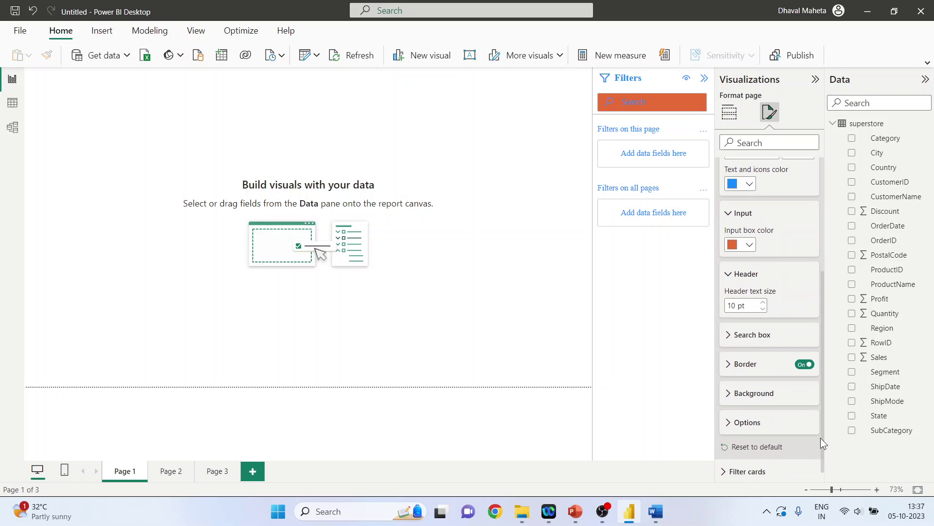
{"action": "left_click", "coordinate": [730, 335]}
{"action": "left_click", "coordinate": [763, 363]}
{"action": "left_click", "coordinate": [762, 363]}
{"action": "left_click", "coordinate": [763, 370]}
{"action": "left_click", "coordinate": [763, 369]}
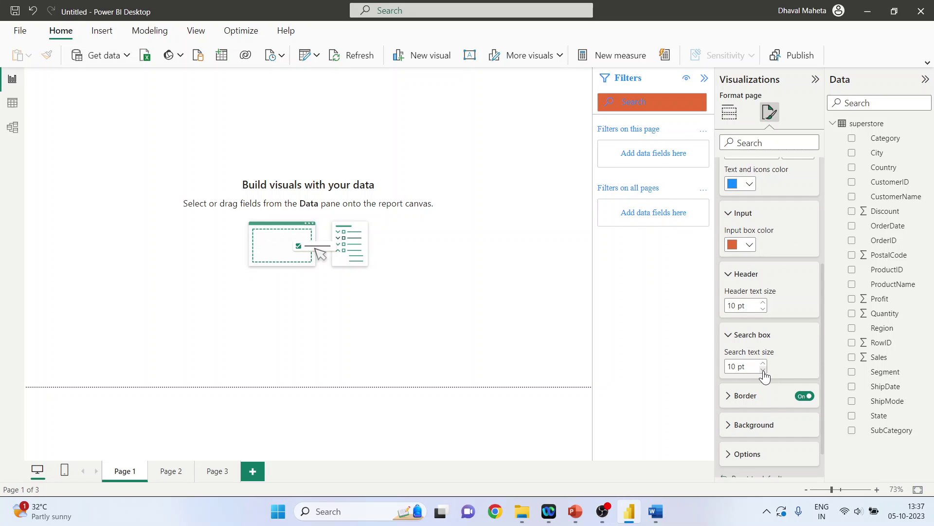
Step: Give the Filters pane a light-blue border
{"action": "left_click", "coordinate": [730, 400]}
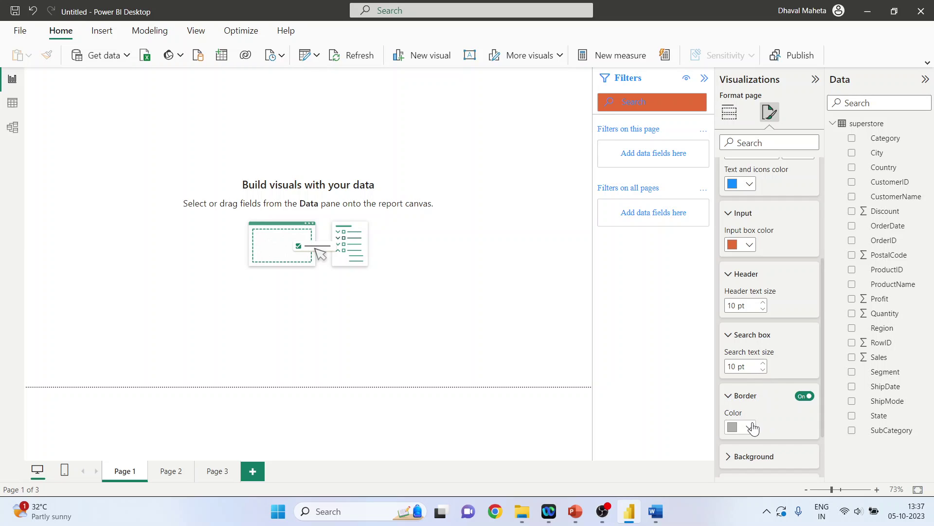
{"action": "left_click", "coordinate": [749, 427]}
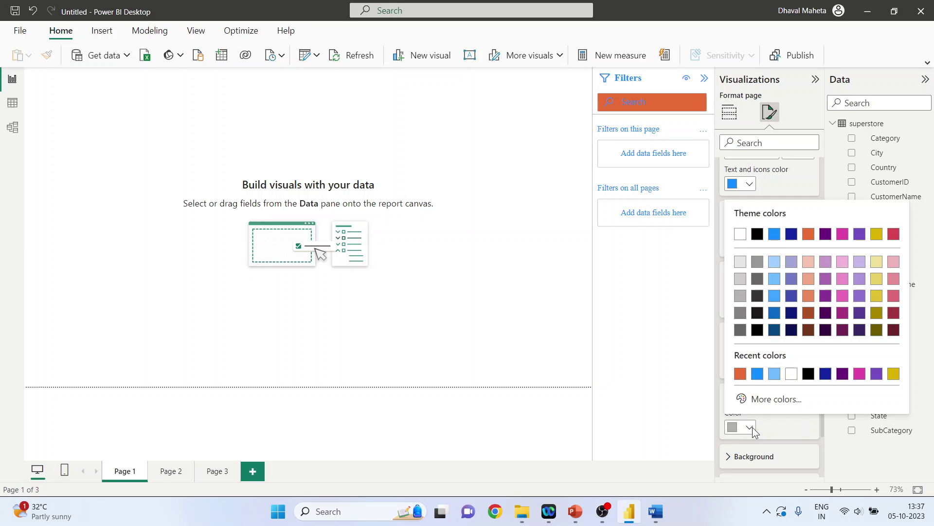
{"action": "left_click", "coordinate": [774, 295]}
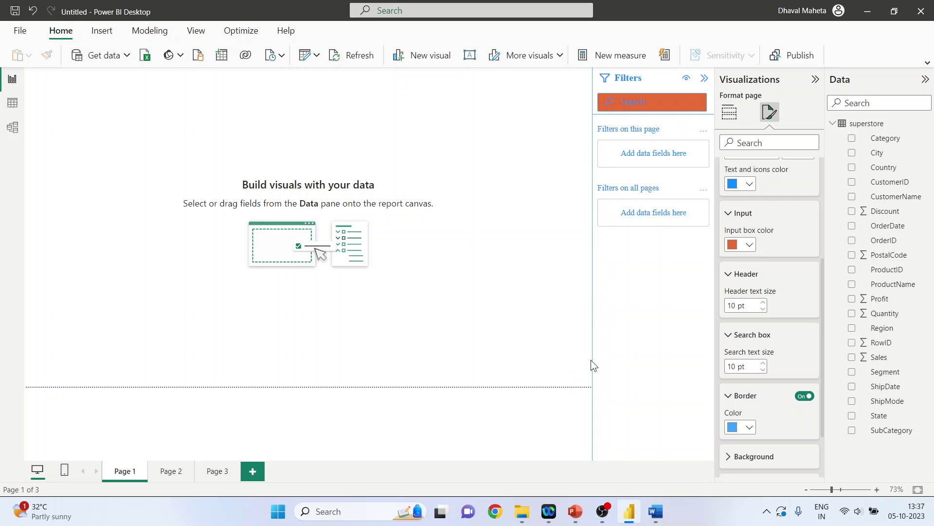
Step: Make the Filters pane background pink at 75% transparency
{"action": "left_click_drag", "start_coordinate": [822, 366], "coordinate": [822, 420]}
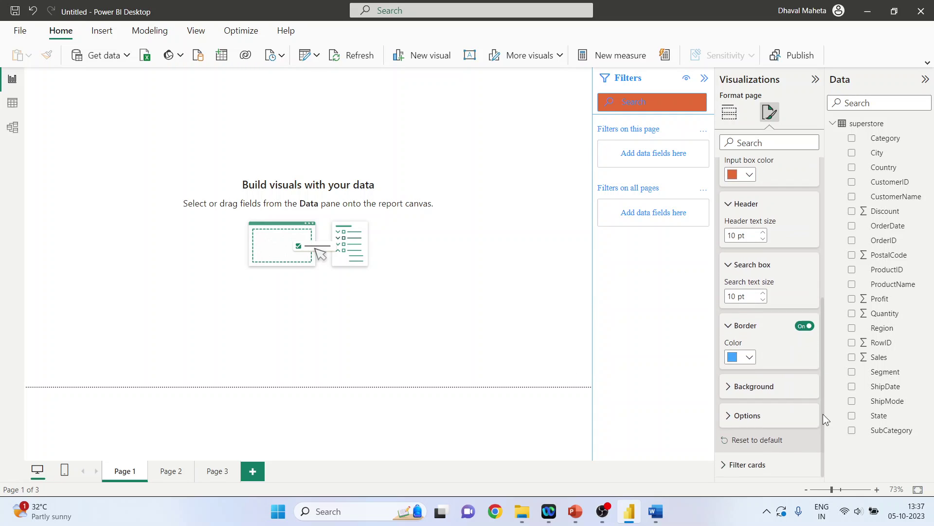
{"action": "left_click", "coordinate": [729, 386]}
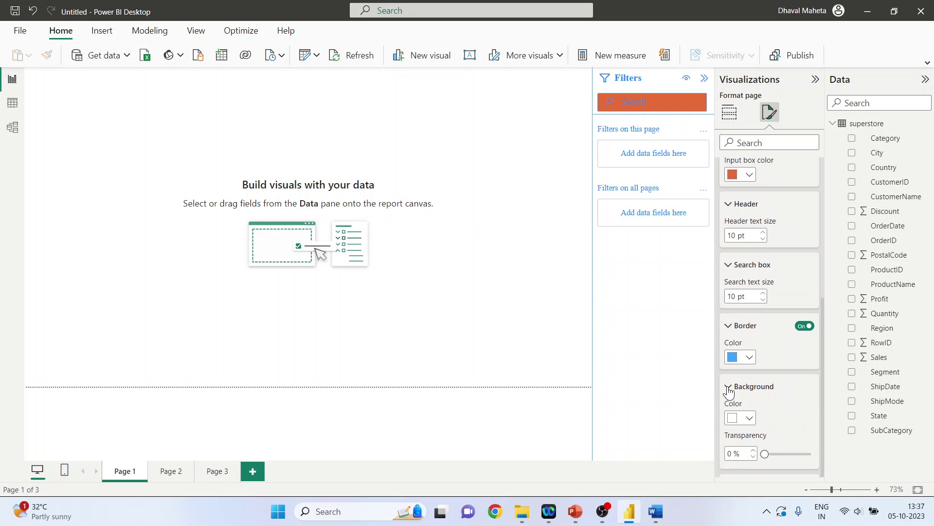
{"action": "left_click", "coordinate": [750, 418]}
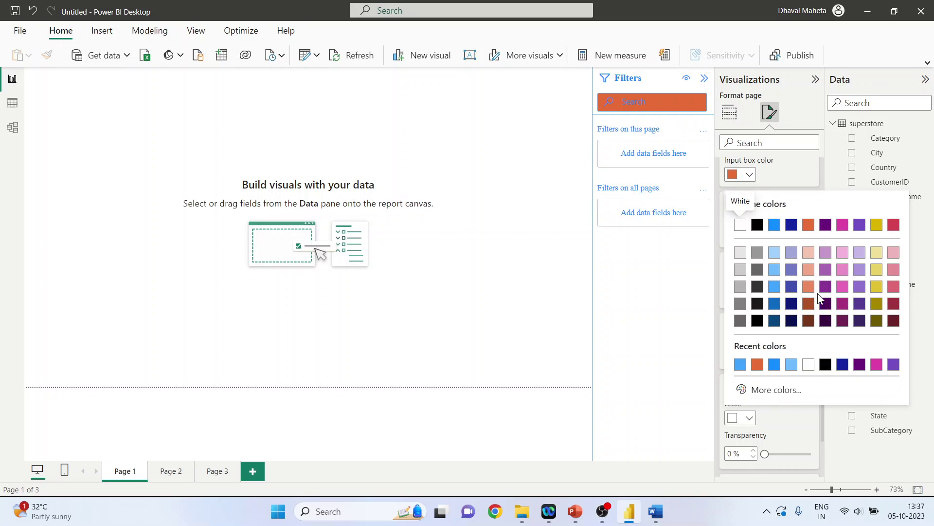
{"action": "left_click", "coordinate": [843, 256]}
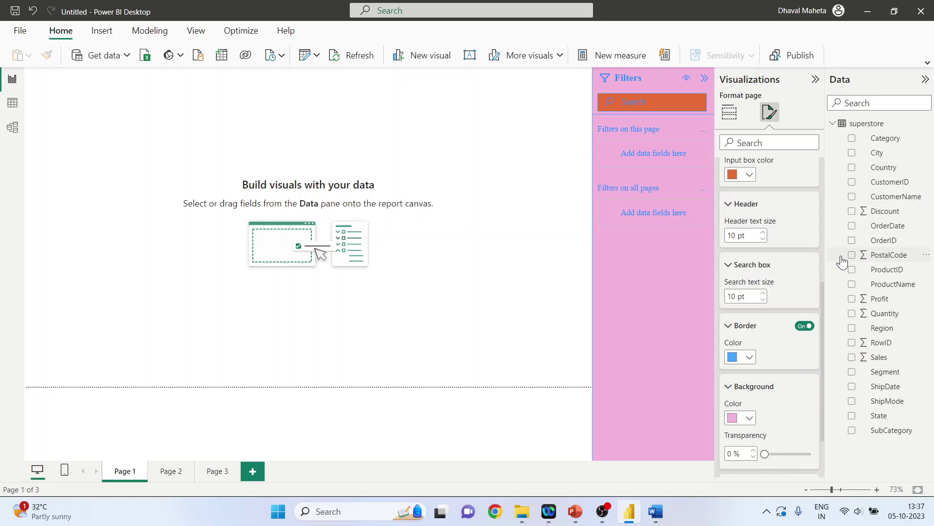
{"action": "left_click_drag", "start_coordinate": [822, 299], "coordinate": [822, 359]}
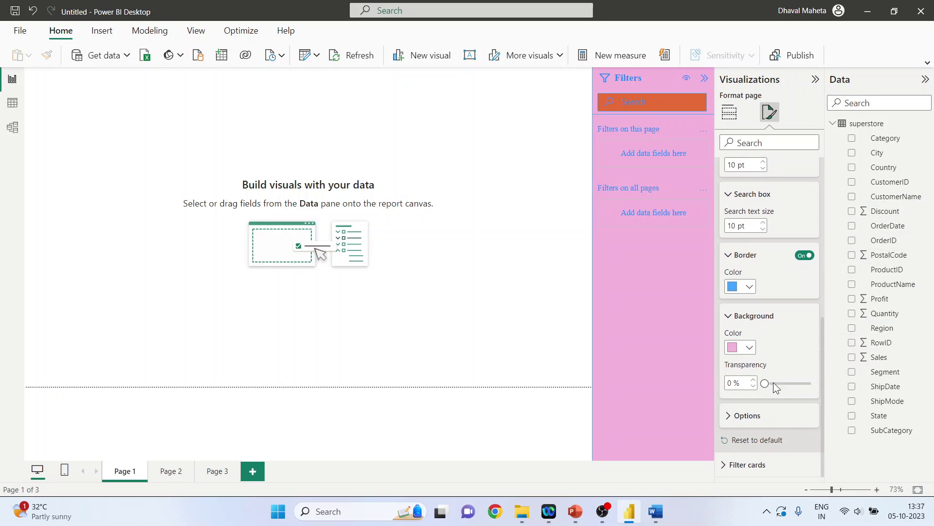
{"action": "left_click_drag", "start_coordinate": [761, 384], "coordinate": [800, 382]}
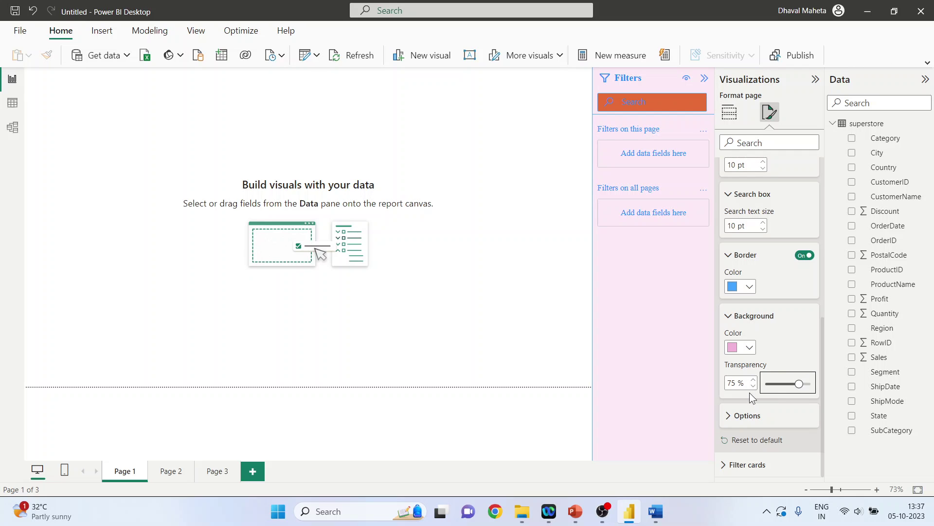
Step: Adjust the Filters pane width to 210 px, then 206 px, then reset its formatting to defaults
{"action": "left_click", "coordinate": [731, 415]}
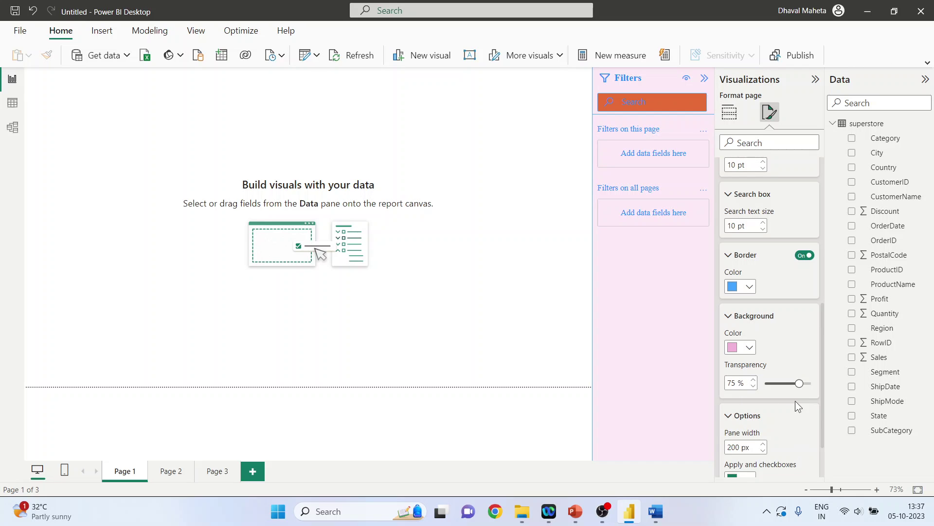
{"action": "left_click_drag", "start_coordinate": [823, 354], "coordinate": [821, 386]}
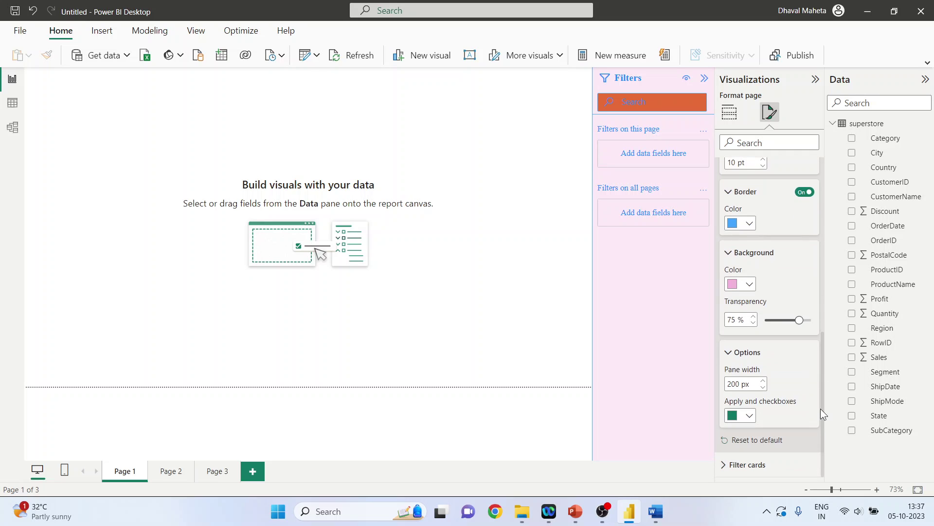
{"action": "left_click", "coordinate": [763, 382]}
{"action": "left_click", "coordinate": [763, 382]}
{"action": "left_click", "coordinate": [763, 381]}
{"action": "left_click", "coordinate": [763, 382]}
{"action": "left_click", "coordinate": [763, 382]}
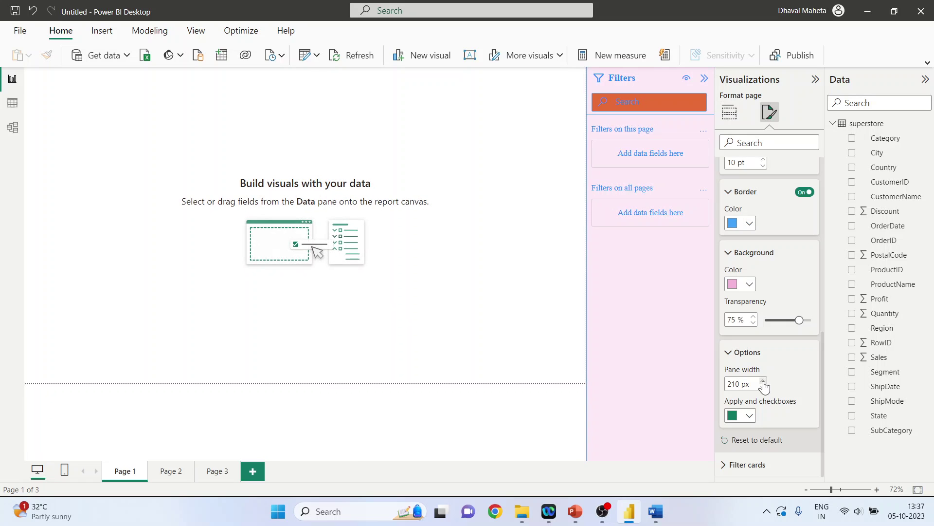
{"action": "left_click", "coordinate": [764, 388]}
{"action": "left_click", "coordinate": [763, 388]}
{"action": "left_click", "coordinate": [764, 388]}
{"action": "left_click", "coordinate": [764, 388]}
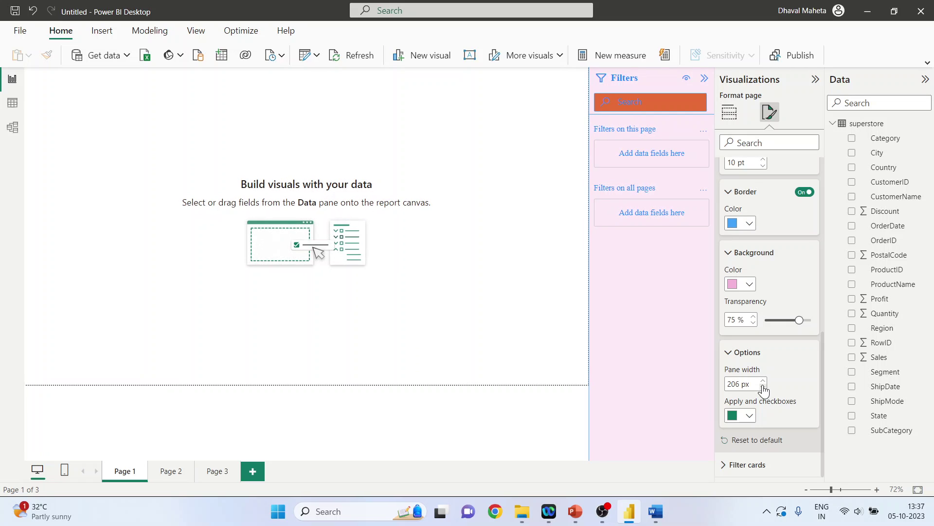
{"action": "left_click", "coordinate": [756, 439]}
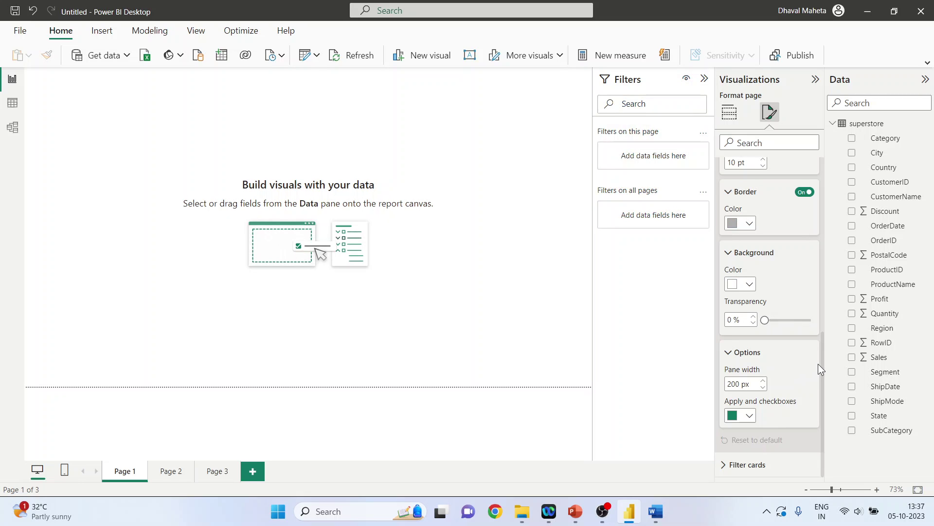